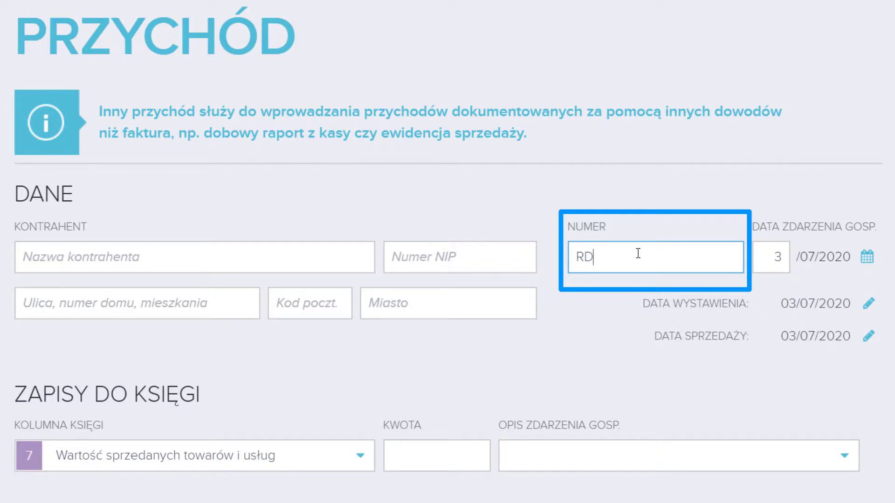
Complete the document number as RD/01/06/2020 and set the sale date to 01/06/2020
type("/01/06/2020")
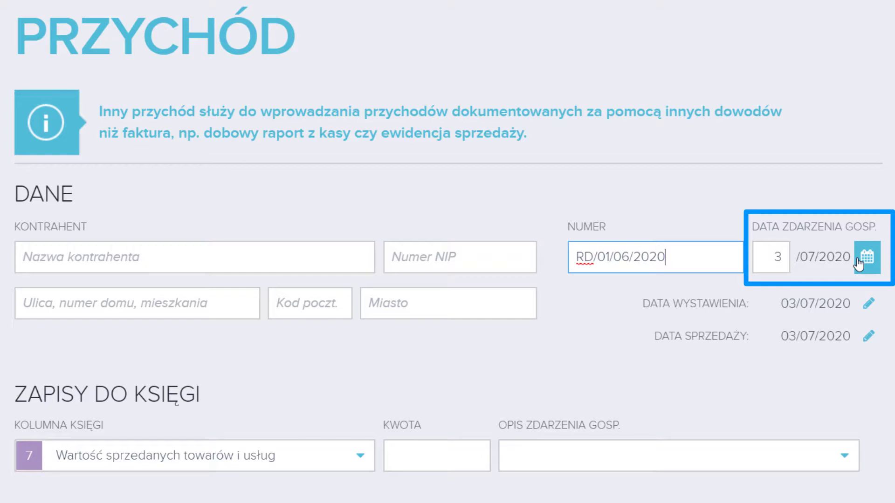
left_click(860, 332)
left_click(849, 302)
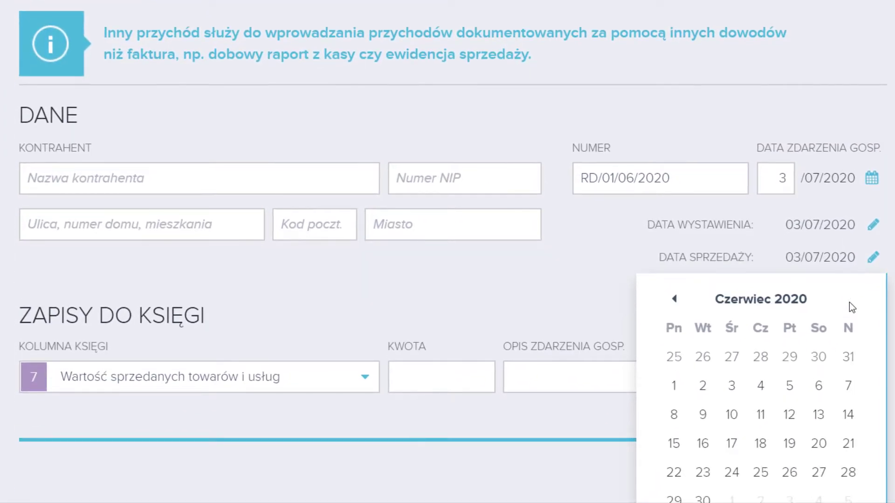
left_click(673, 385)
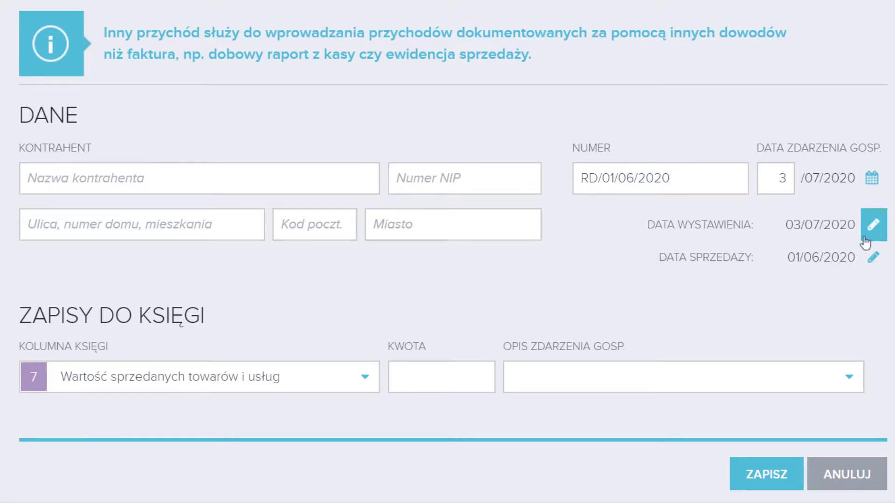
Set the issue date to 02/06/2020
left_click(873, 225)
left_click(847, 266)
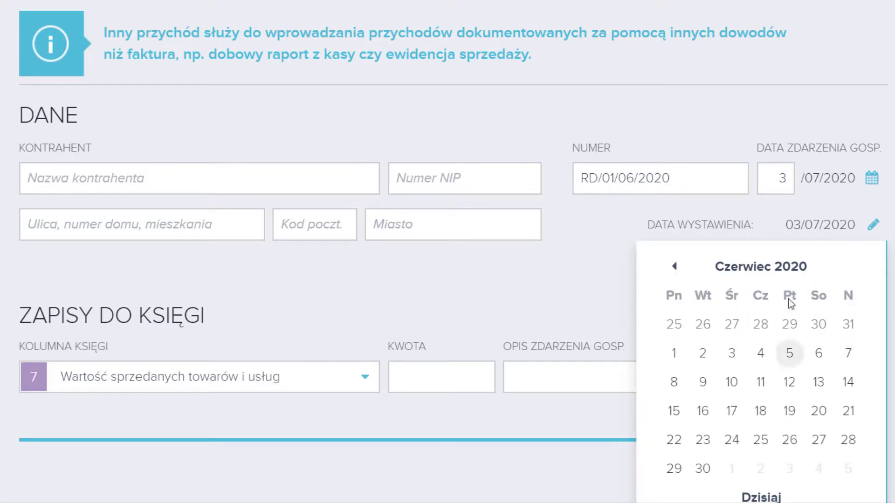
left_click(702, 352)
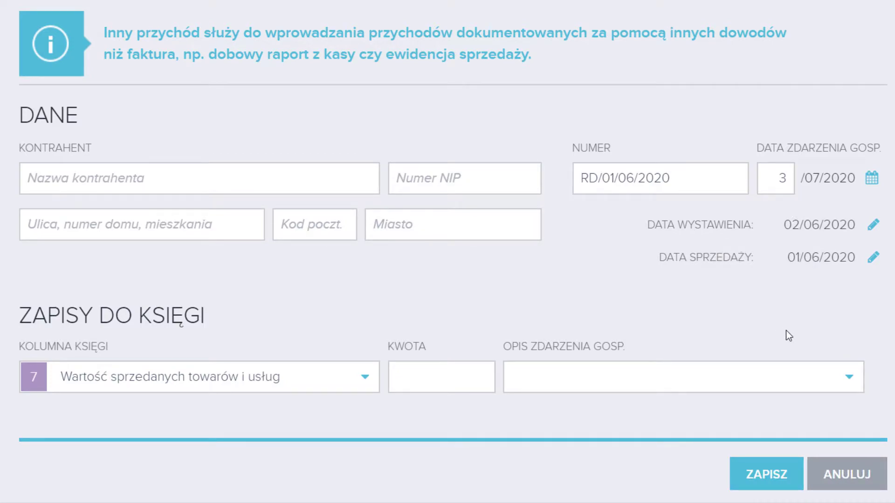
Set the economic event date to 01/06/2020 and the issue date to 02/06/2020
left_click(871, 178)
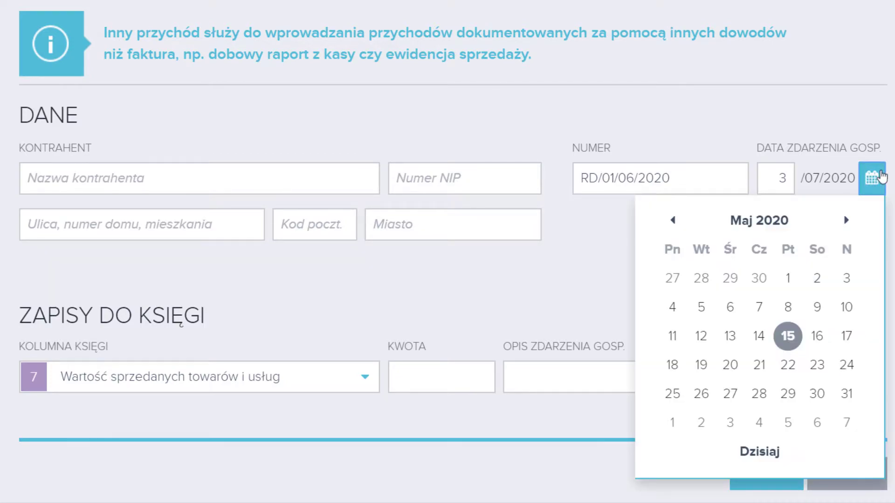
left_click(847, 222)
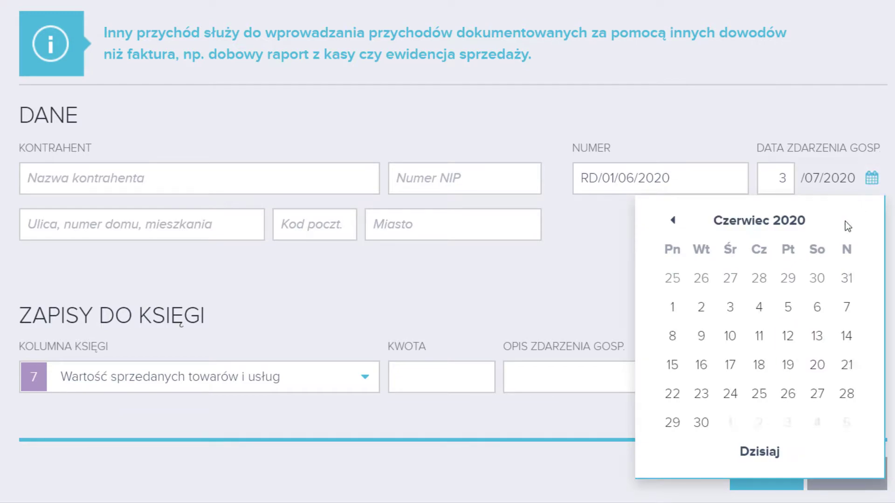
left_click(672, 307)
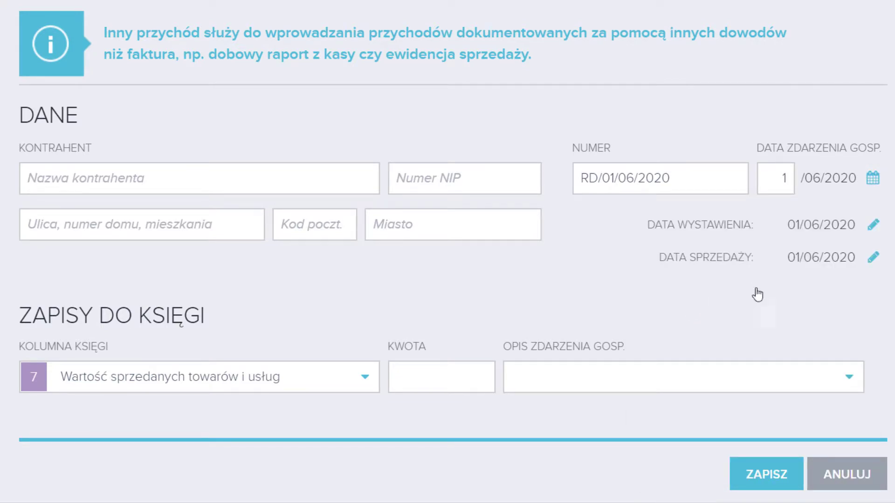
left_click(873, 224)
left_click(704, 353)
Enter 2 000 as the amount of the column 7 ledger entry and describe it as "raport z kasy fiskalnej 01/06/2020"
scroll(731, 292, "down", 5)
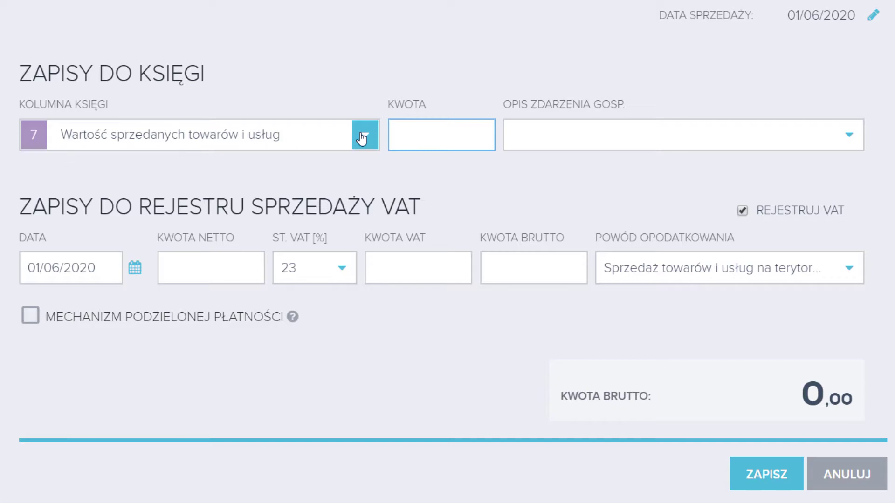
left_click(361, 137)
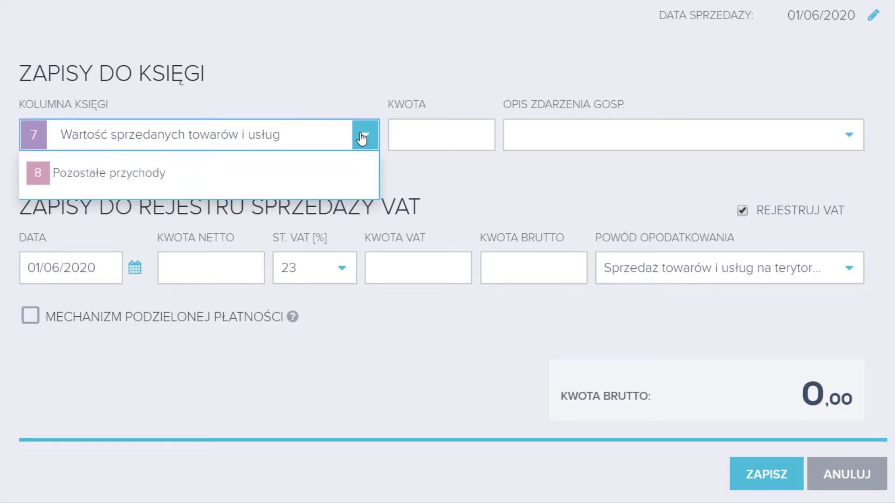
left_click(429, 135)
type("2 000")
left_click(547, 142)
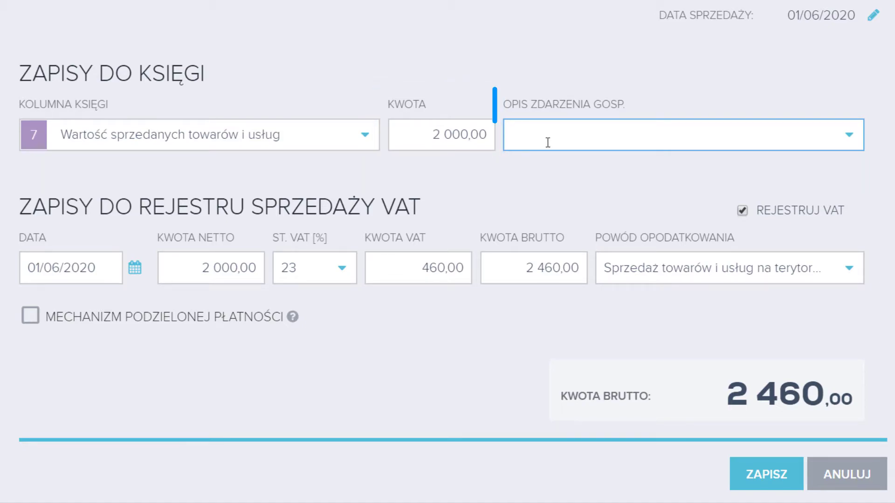
type("raport z")
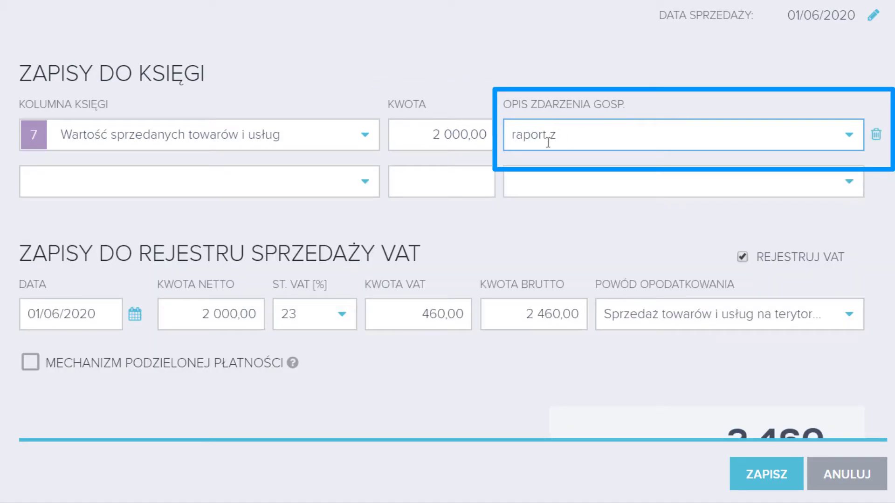
type(" kasy fiskalnej 01/06")
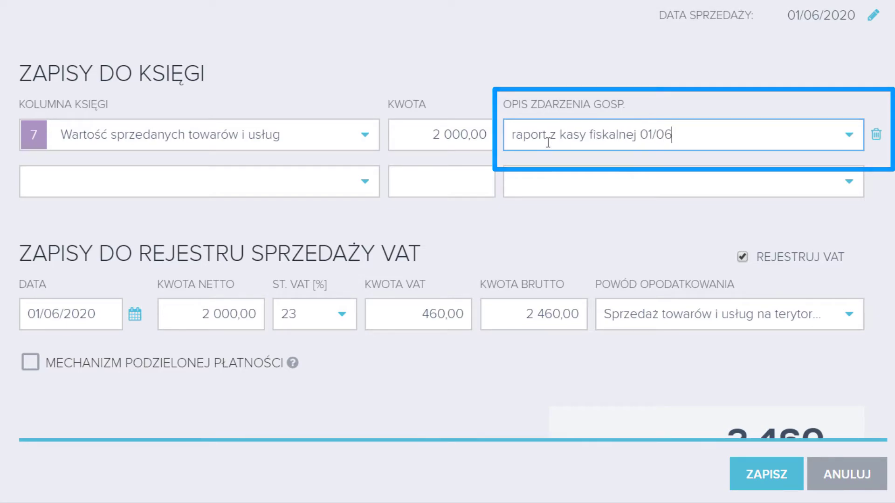
type("/2020")
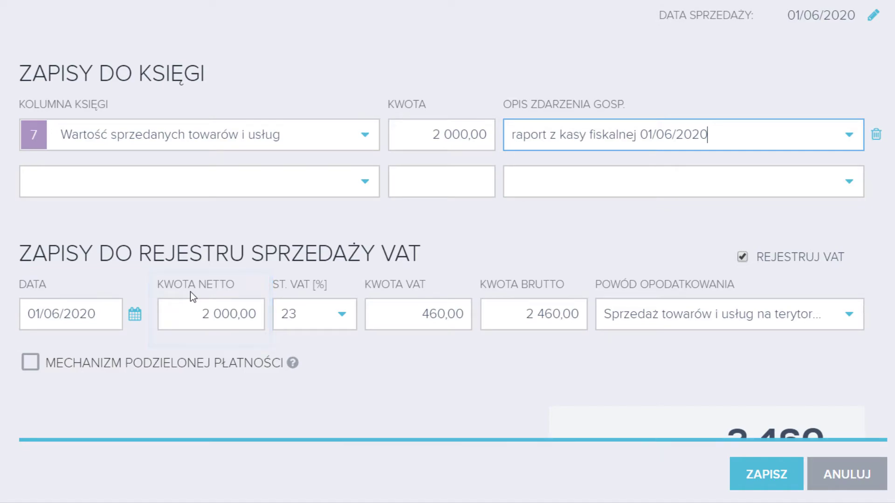
Check the available VAT rates and taxation reasons for the VAT sales register entry
left_click(342, 322)
left_click(342, 322)
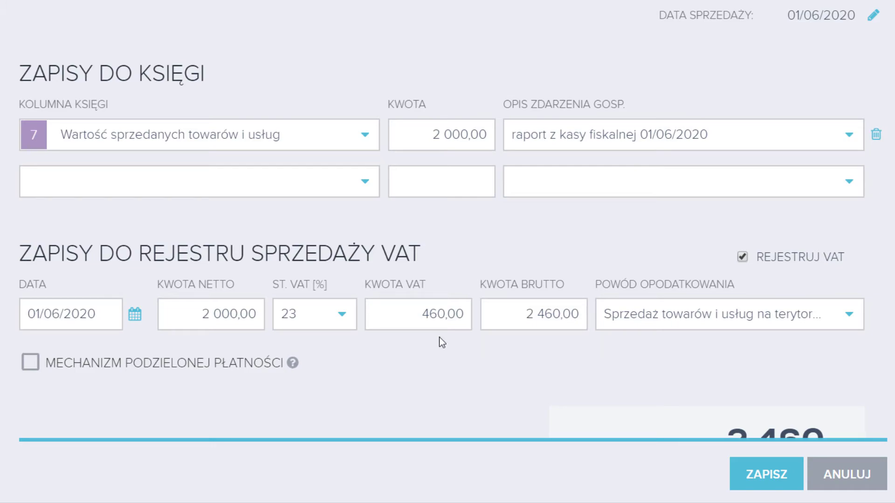
left_click(848, 322)
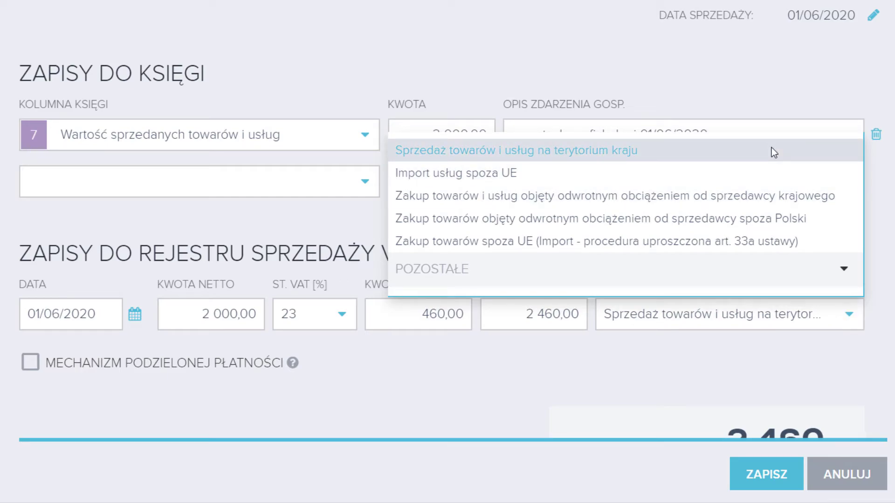
left_click(847, 320)
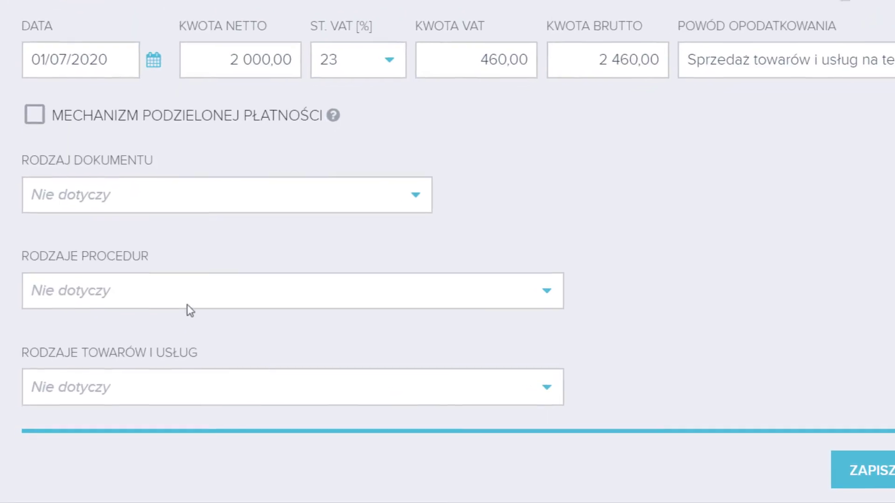
Set the document type to "RO - Raport z kasy fiskalnej" and check the available procedure types without selecting any
left_click(448, 172)
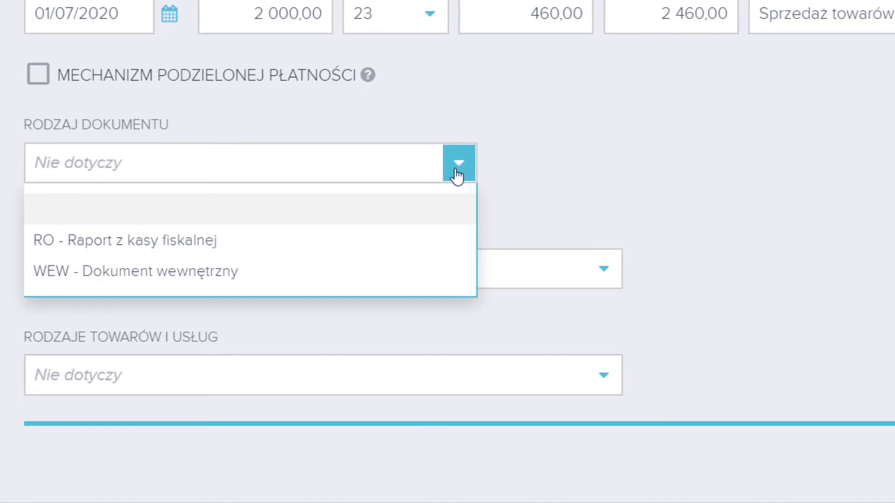
left_click(378, 238)
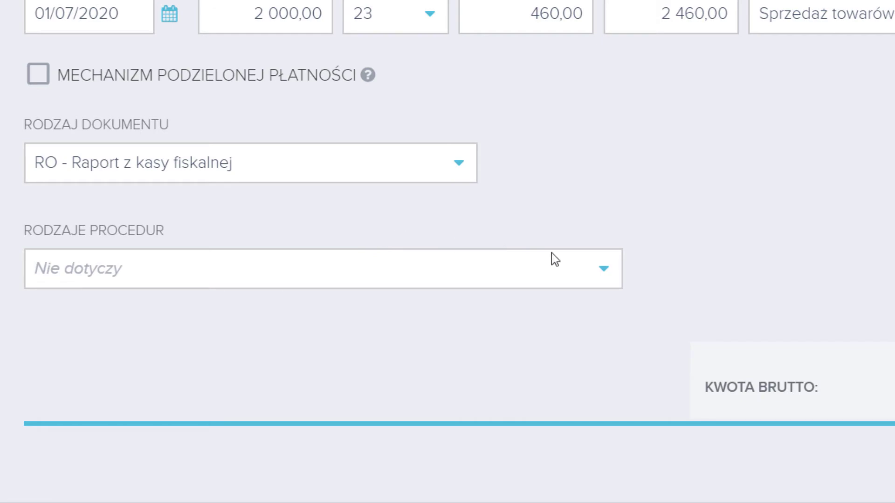
left_click(607, 268)
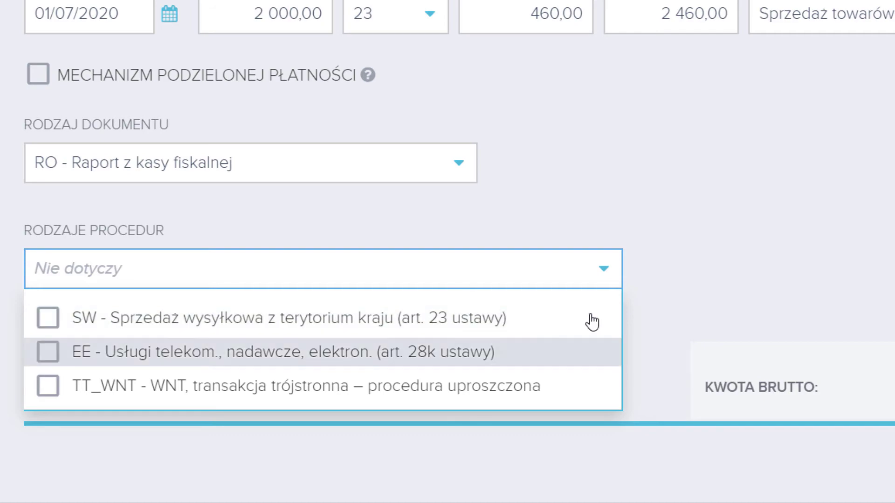
left_click(728, 269)
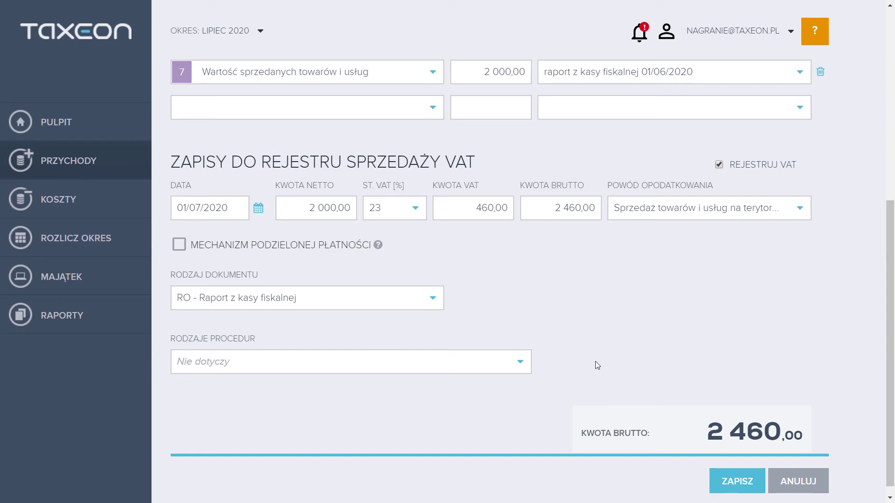
Save the income document and check the actions available for RD/01/06/2020 in the income list
left_click(733, 479)
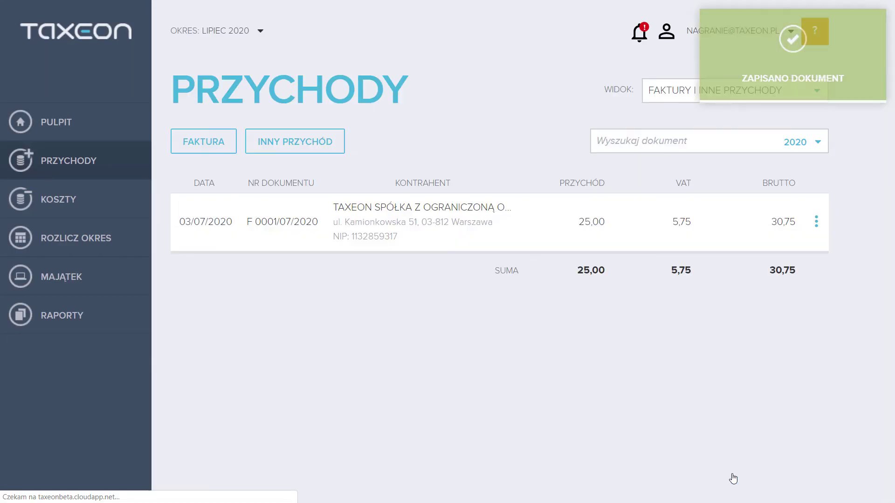
left_click(816, 233)
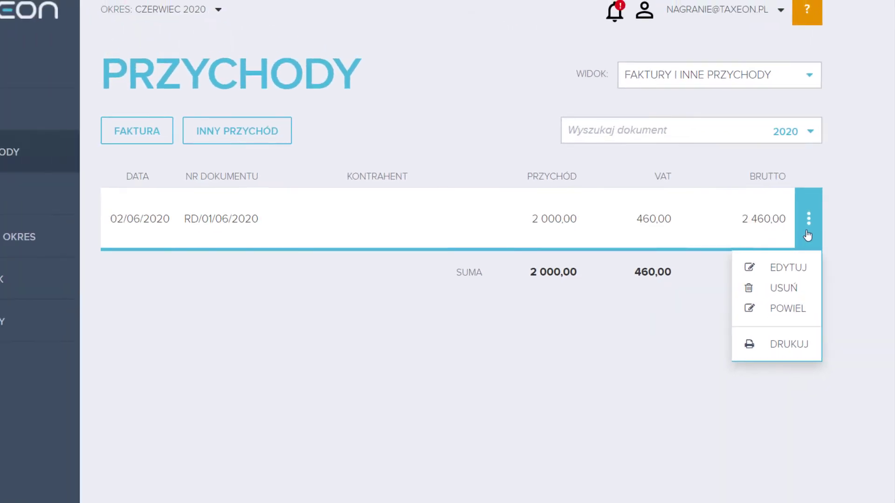
left_click(719, 269)
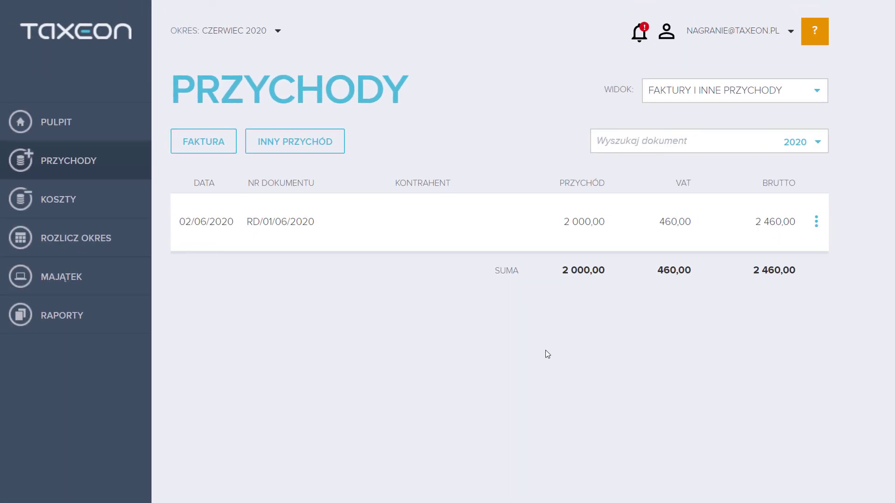